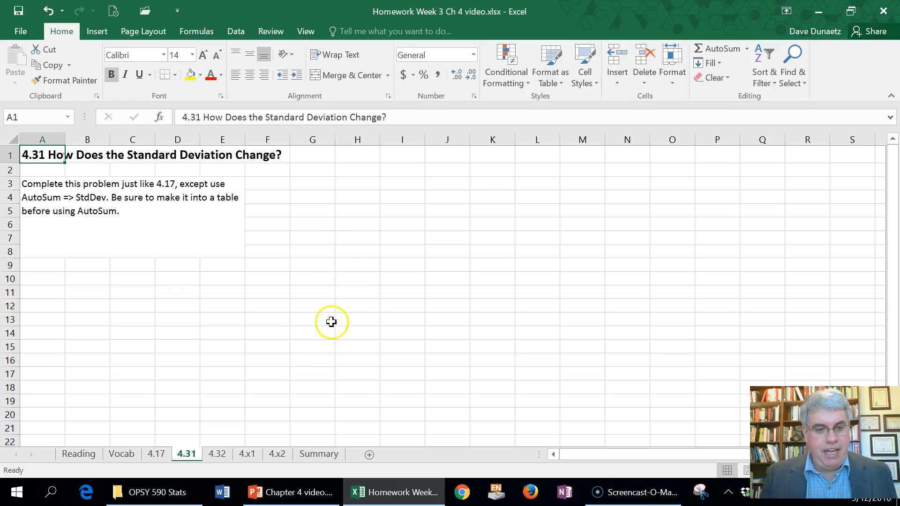
- Copy the range I2:O9, holding the x-values table and its Average row, from the 4.17 sheet
{"action": "left_click", "coordinate": [157, 454]}
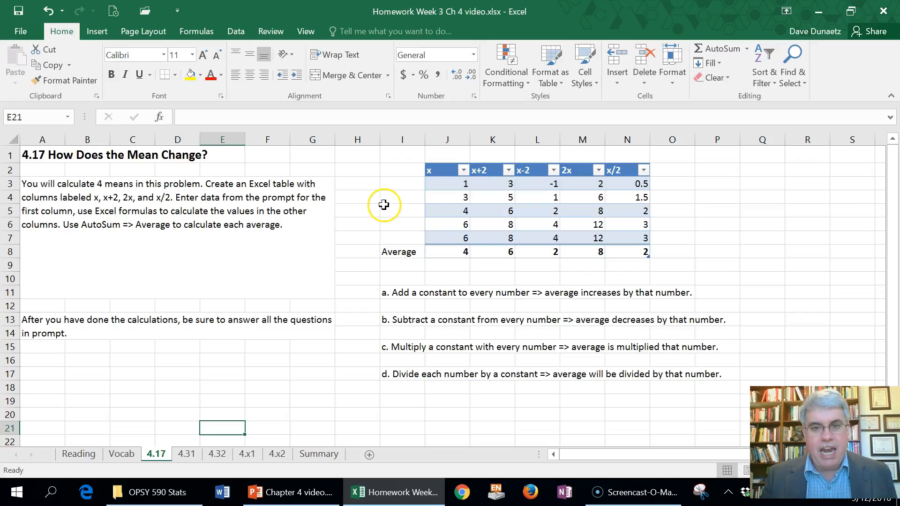
{"action": "left_click", "coordinate": [392, 170]}
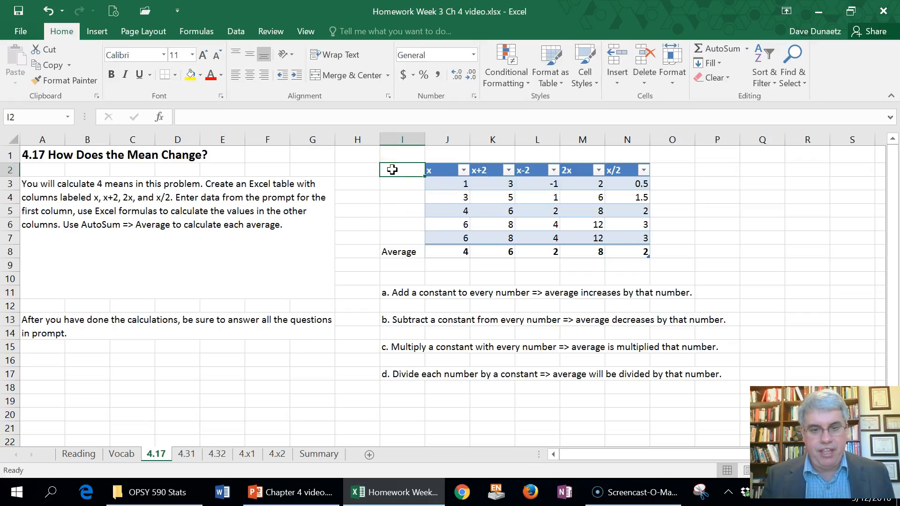
{"action": "key", "text": "shift+Right"}
{"action": "key", "text": "shift+Right"}
{"action": "key", "text": "shift+Right"}
{"action": "key", "text": "shift+Right"}
{"action": "key", "text": "shift+Right"}
{"action": "key", "text": "shift+Right"}
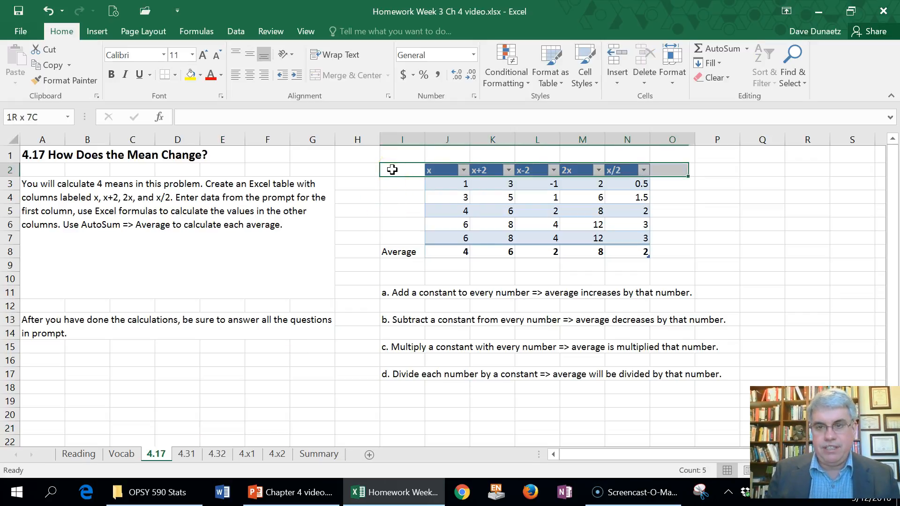
{"action": "key", "text": "shift+Down"}
{"action": "key", "text": "shift+Down"}
{"action": "key", "text": "shift+Down"}
{"action": "key", "text": "shift+Down"}
{"action": "key", "text": "shift+Down"}
{"action": "key", "text": "shift+Down"}
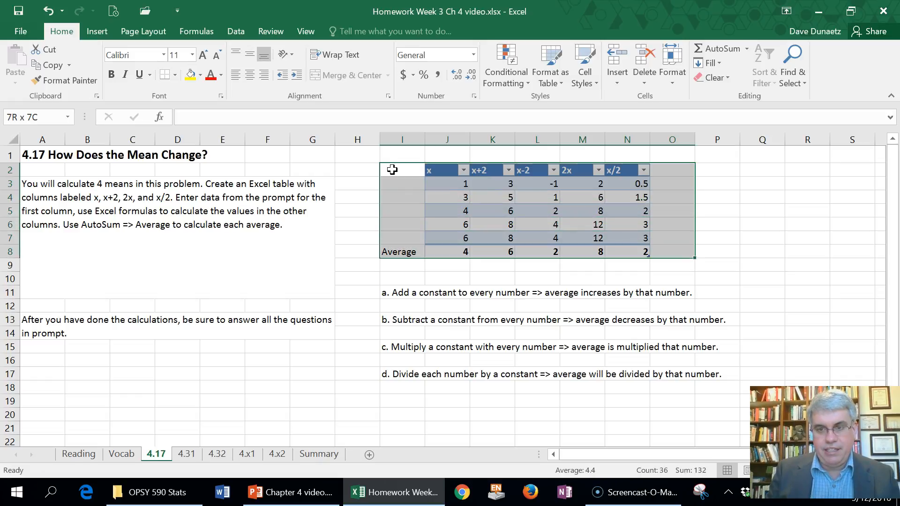
{"action": "key", "text": "shift+Down"}
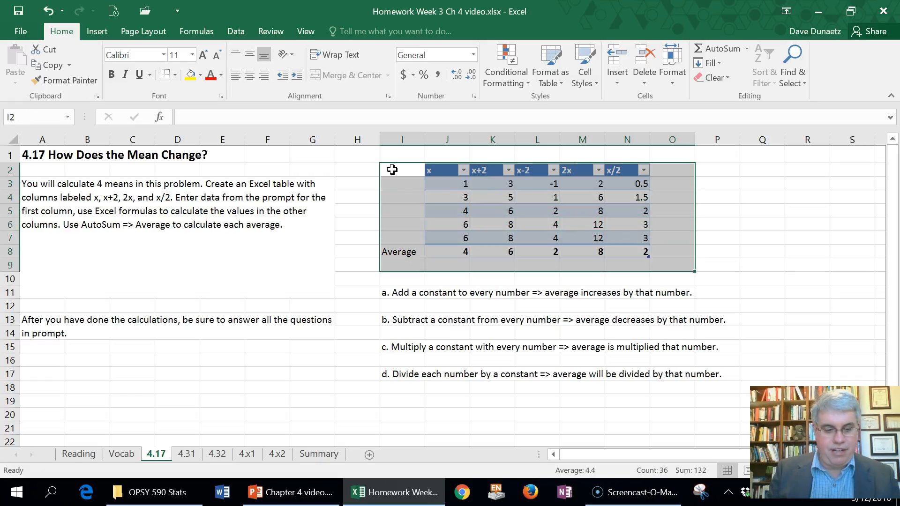
{"action": "key", "text": "ctrl+c"}
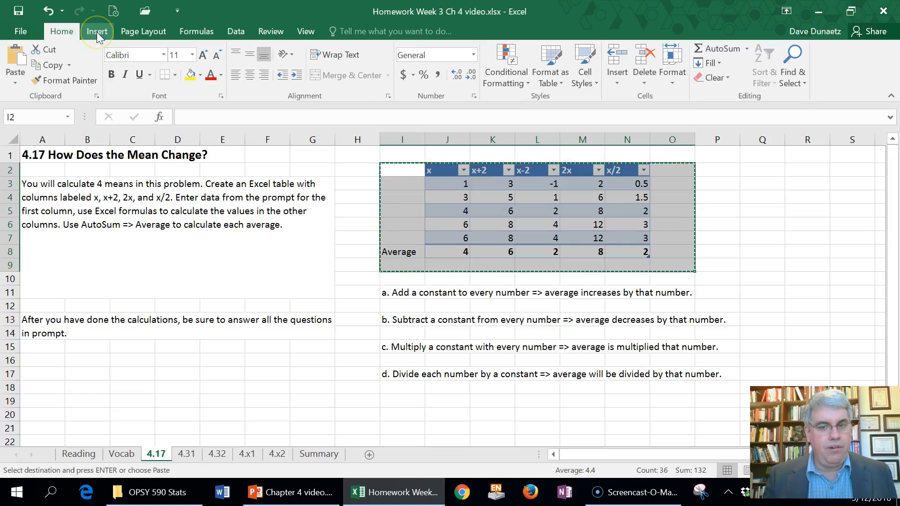
- Paste the copied table into the 4.31 sheet starting at cell I3
{"action": "left_click", "coordinate": [187, 455]}
{"action": "left_click", "coordinate": [404, 186]}
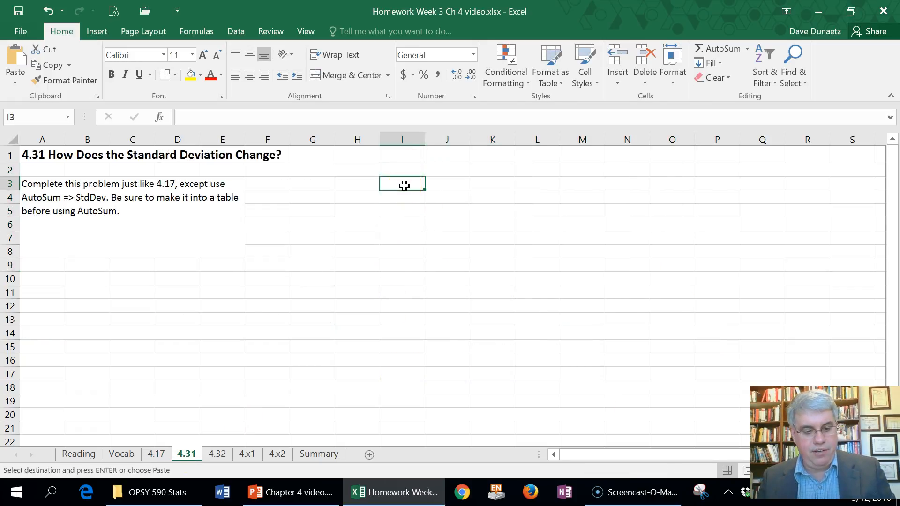
{"action": "key", "text": "ctrl+v"}
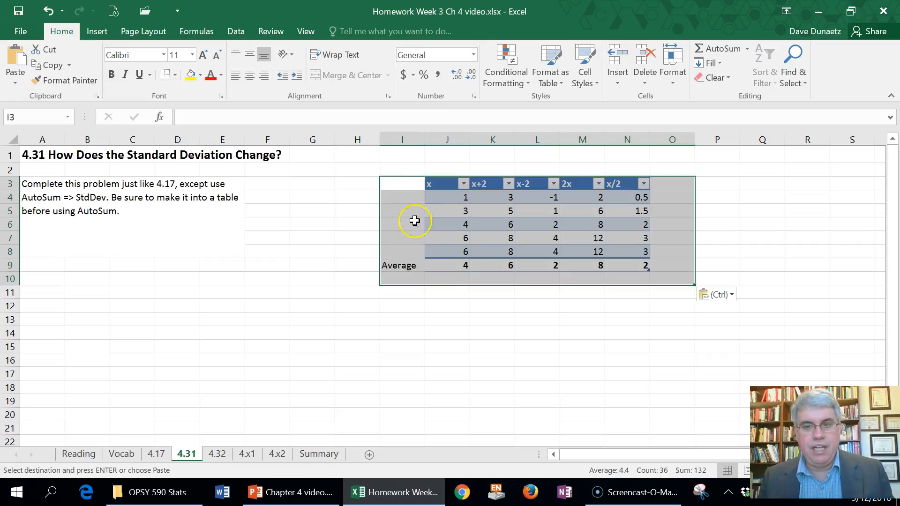
{"action": "left_click", "coordinate": [452, 305]}
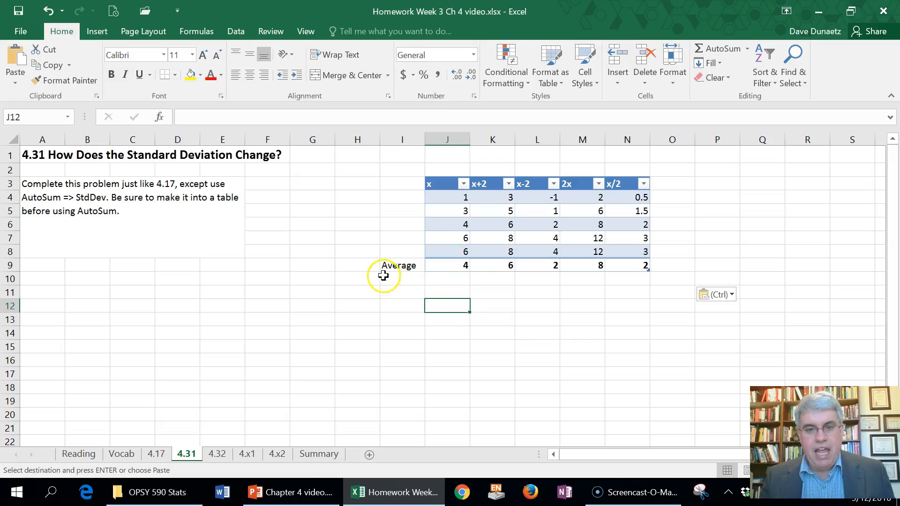
- Replace the Average row label in cell I9 with "Std Dev"
{"action": "left_click", "coordinate": [399, 265]}
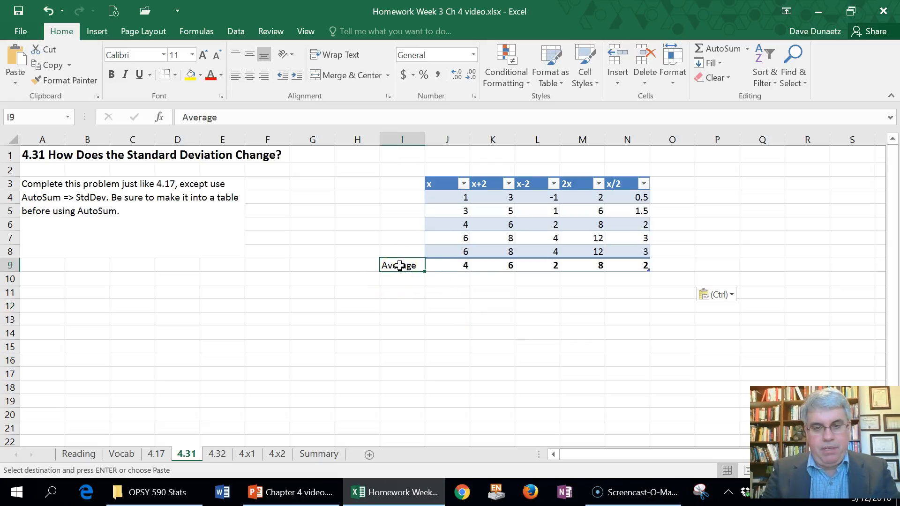
{"action": "type", "text": "Sta"}
{"action": "key", "text": "BackSpace"}
{"action": "type", "text": "d Dev"}
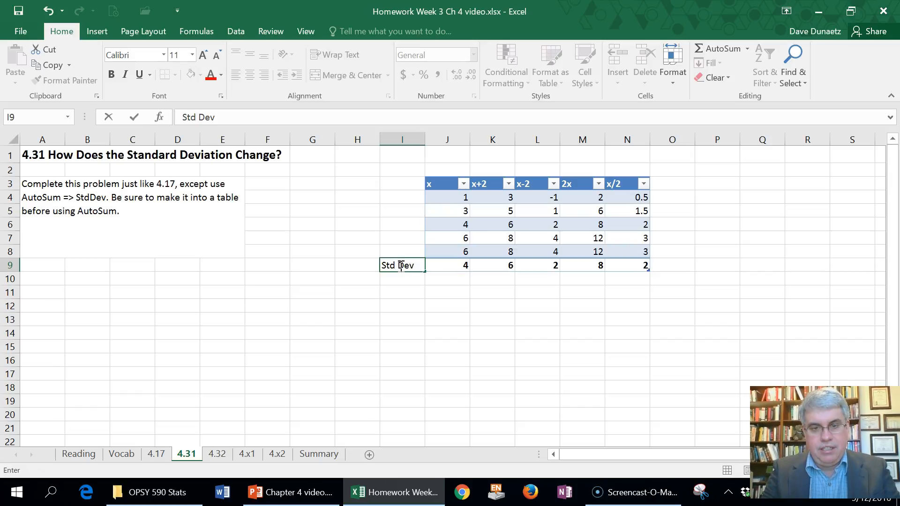
{"action": "key", "text": "Return"}
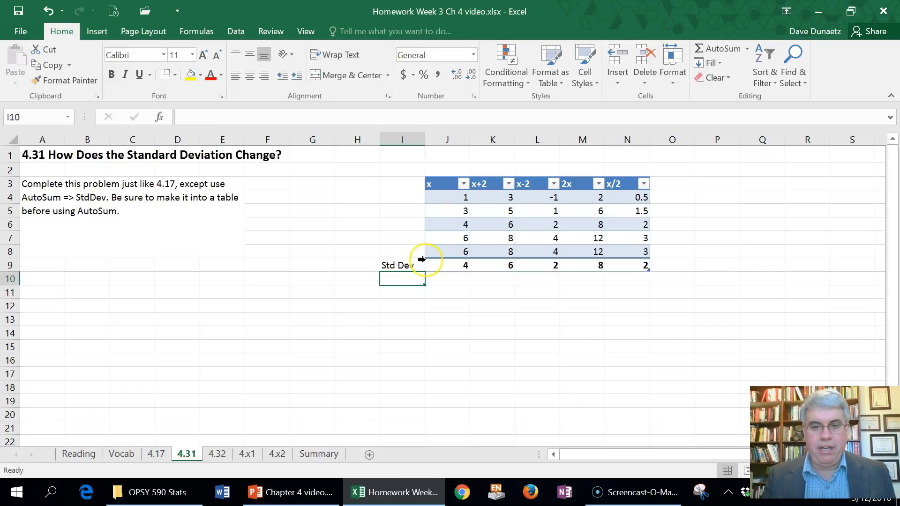
- Set the total row of the x and x+2 columns to calculate StdDev
{"action": "left_click", "coordinate": [445, 265]}
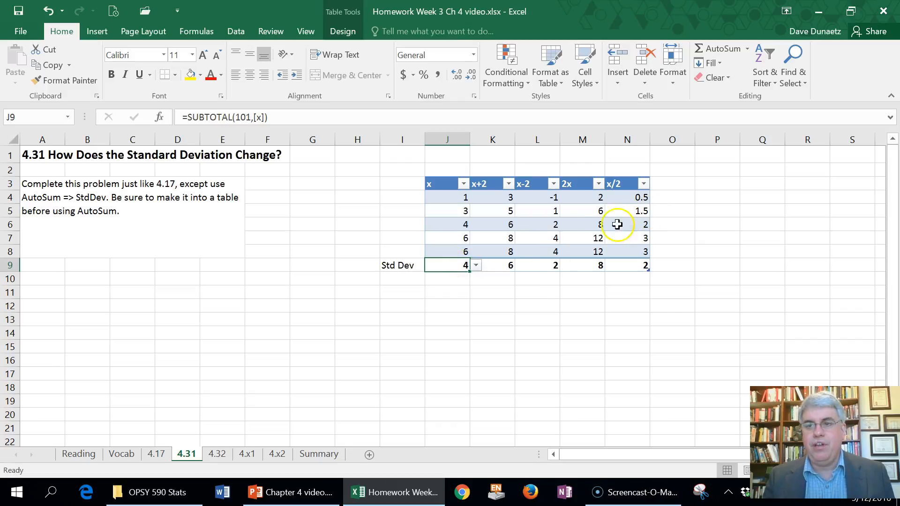
{"action": "left_click", "coordinate": [476, 266]}
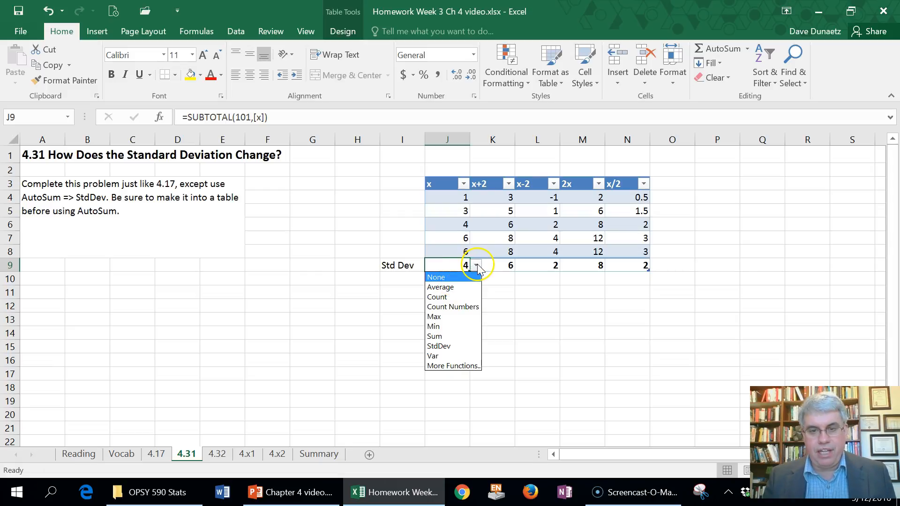
{"action": "left_click", "coordinate": [440, 347]}
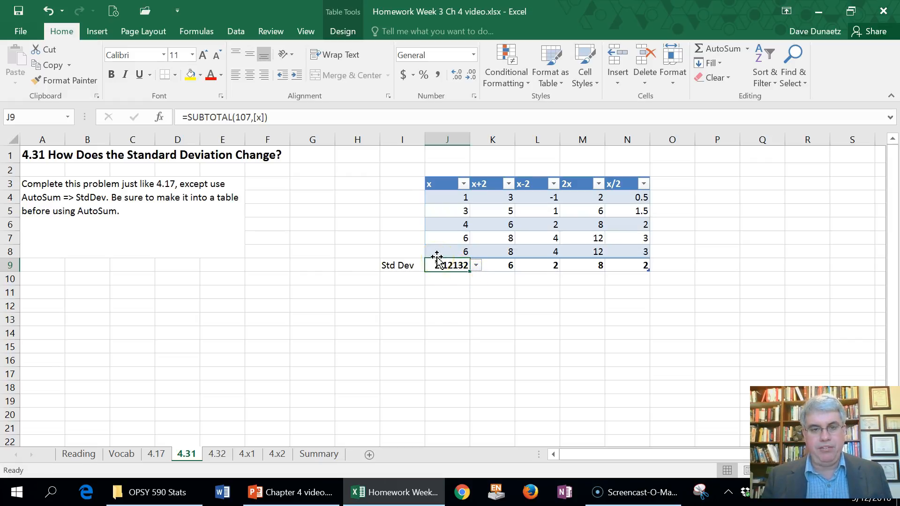
{"action": "left_click", "coordinate": [497, 266]}
{"action": "left_click", "coordinate": [520, 265]}
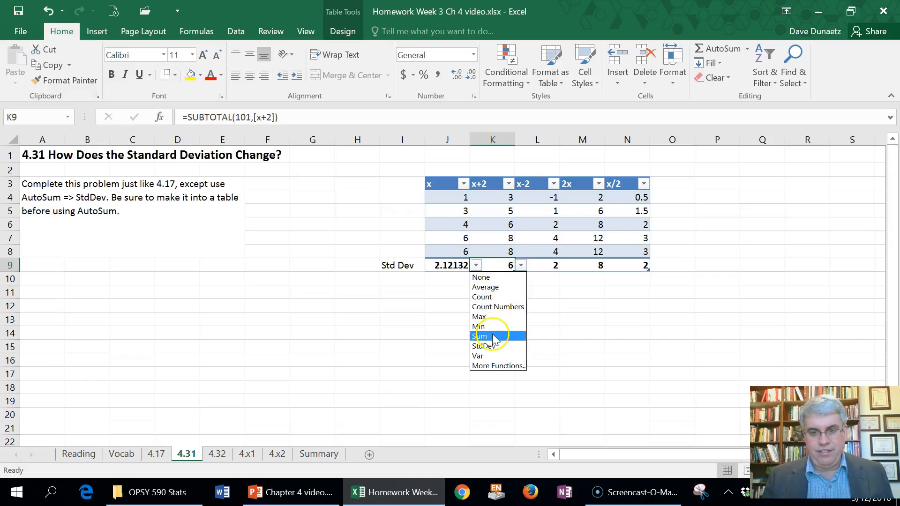
{"action": "left_click", "coordinate": [493, 349]}
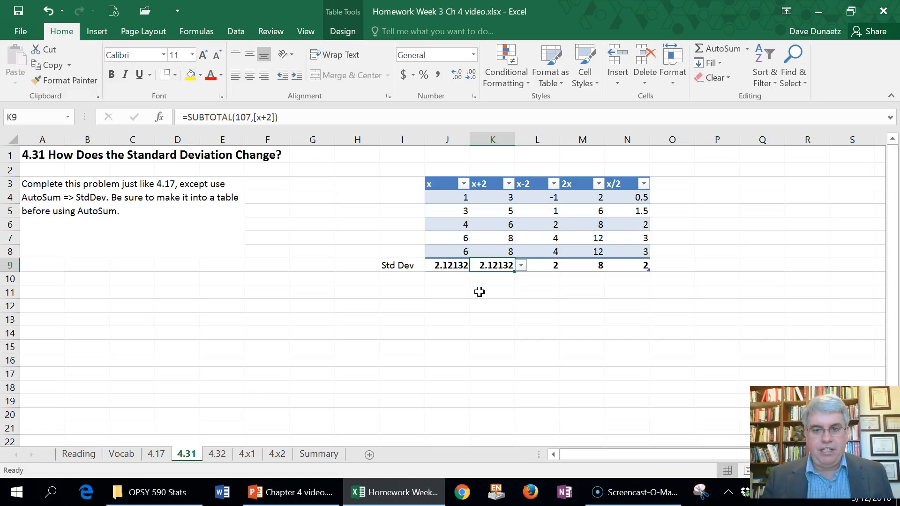
- Enter the answer "a. Adding a constant to each number doesn't change the SD." in cell J12
{"action": "left_click", "coordinate": [450, 308]}
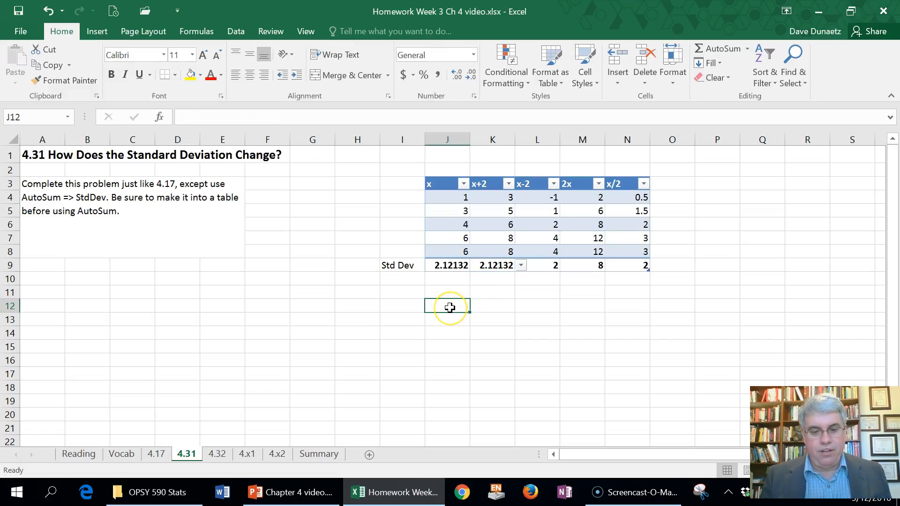
{"action": "type", "text": "a. Adding"}
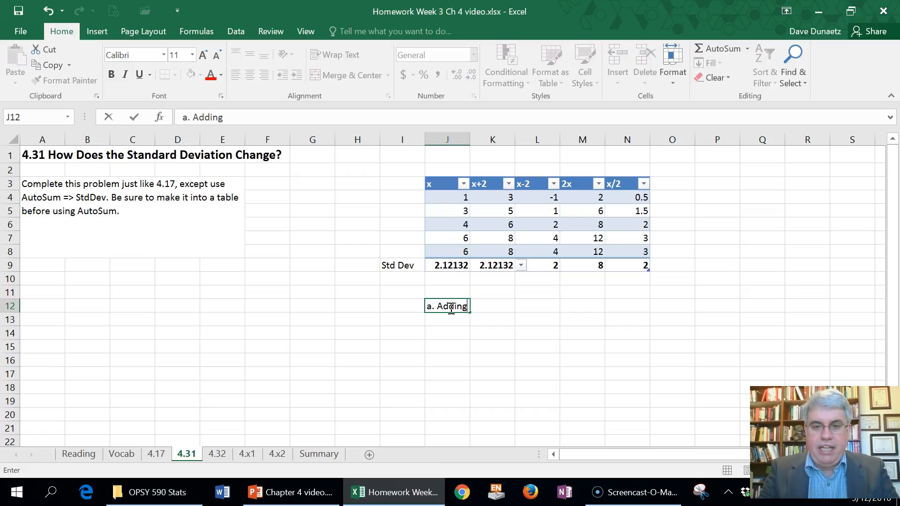
{"action": "type", "text": " a number"}
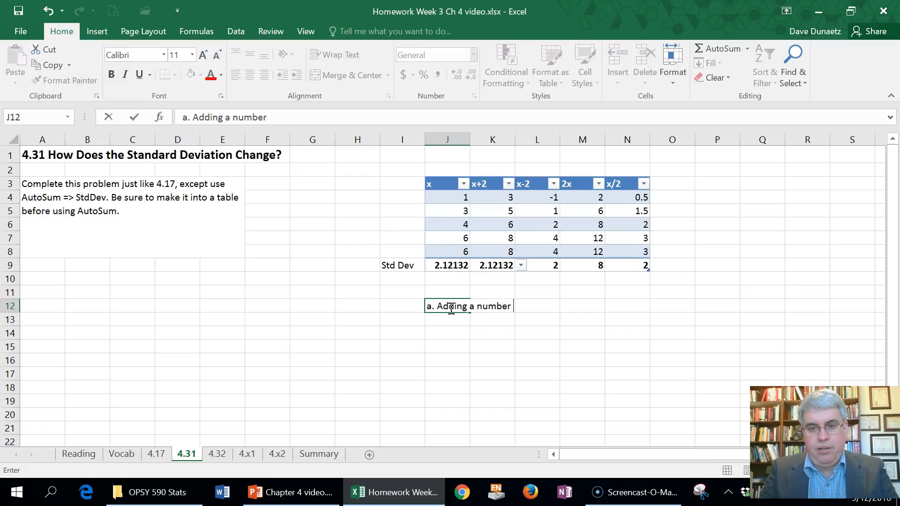
{"action": "key", "text": "BackSpace"}
{"action": "key", "text": "BackSpace"}
{"action": "key", "text": "BackSpace"}
{"action": "key", "text": "BackSpace"}
{"action": "key", "text": "BackSpace"}
{"action": "key", "text": "BackSpace"}
{"action": "key", "text": "BackSpace"}
{"action": "key", "text": "BackSpace"}
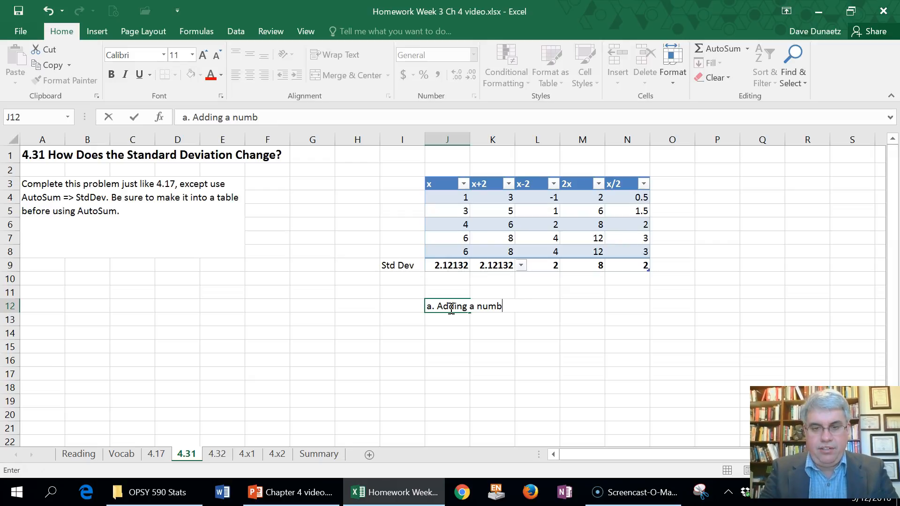
{"action": "type", "text": "constant to"}
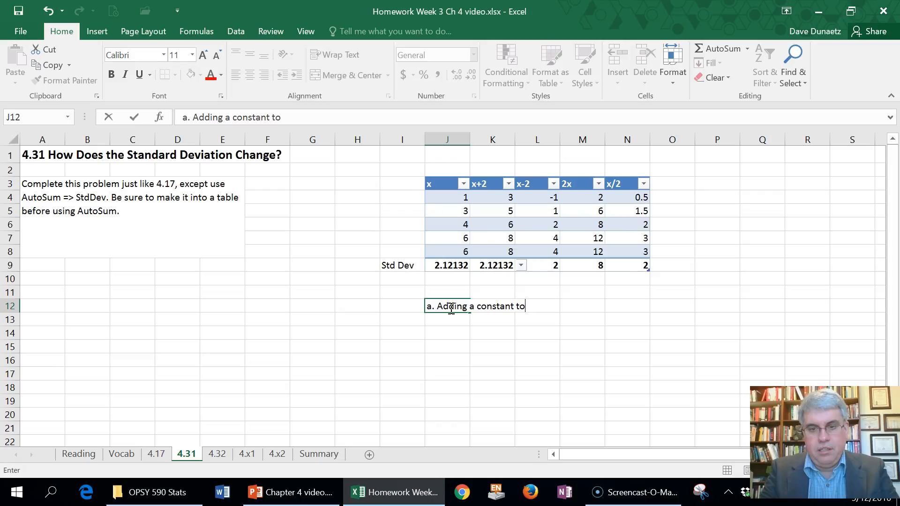
{"action": "type", "text": " each number doesn't change the "}
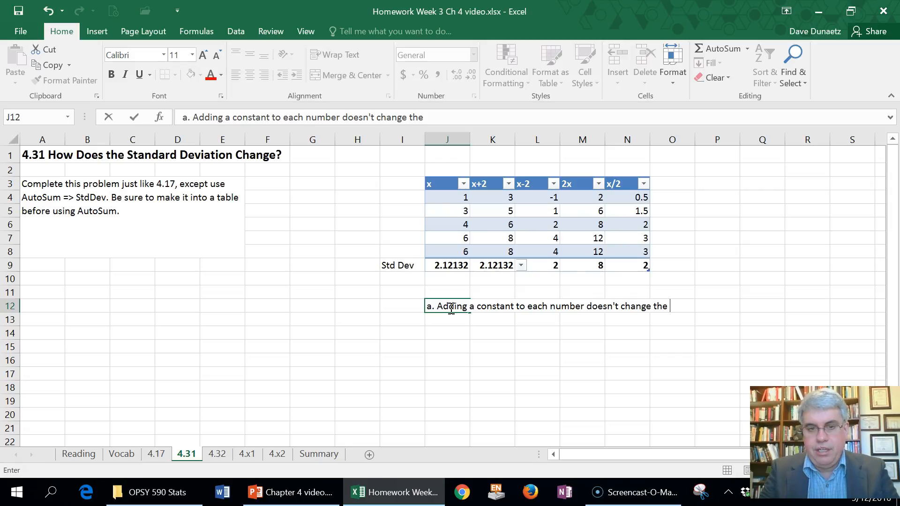
{"action": "type", "text": "SD."}
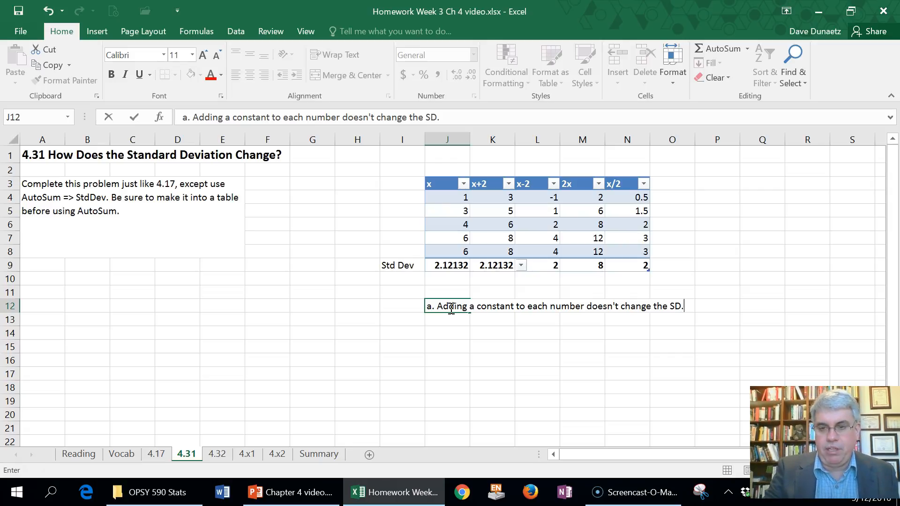
{"action": "key", "text": "Return"}
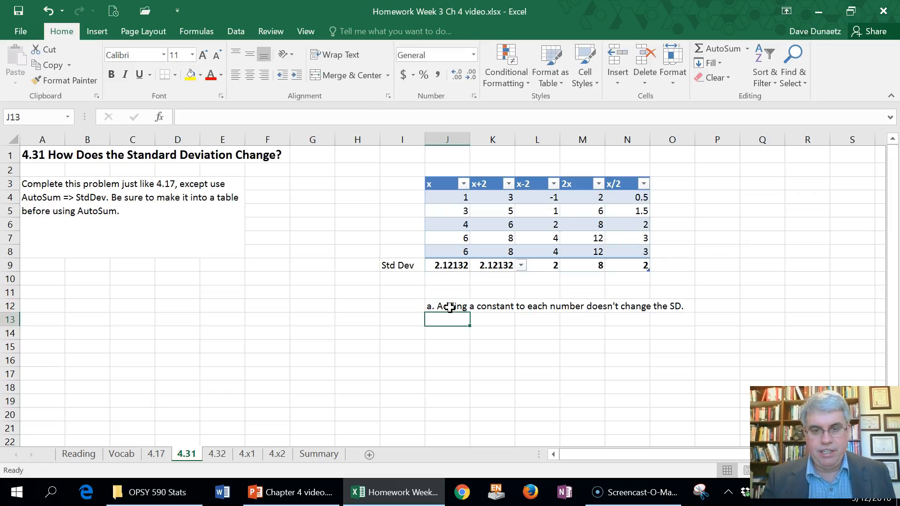
{"action": "key", "text": "Return"}
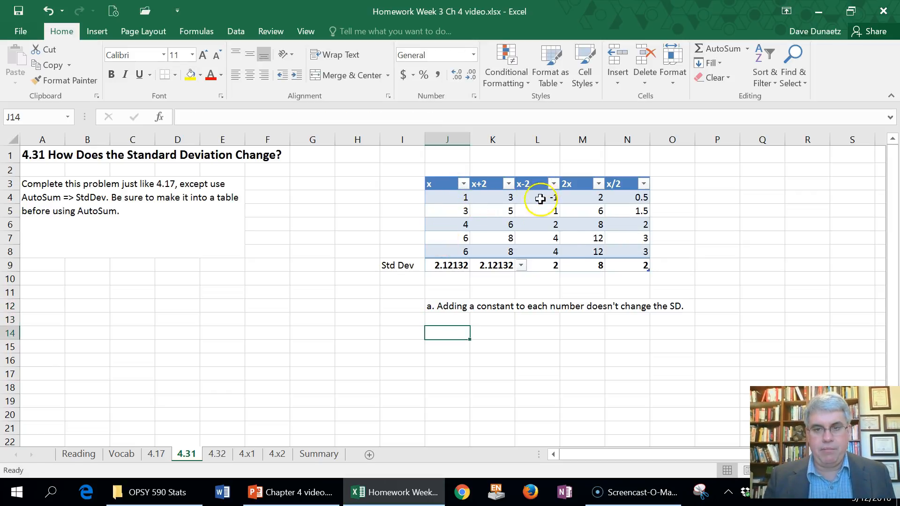
- Switch the x-2 column's total in cell L9 to StdDev
{"action": "left_click", "coordinate": [545, 265]}
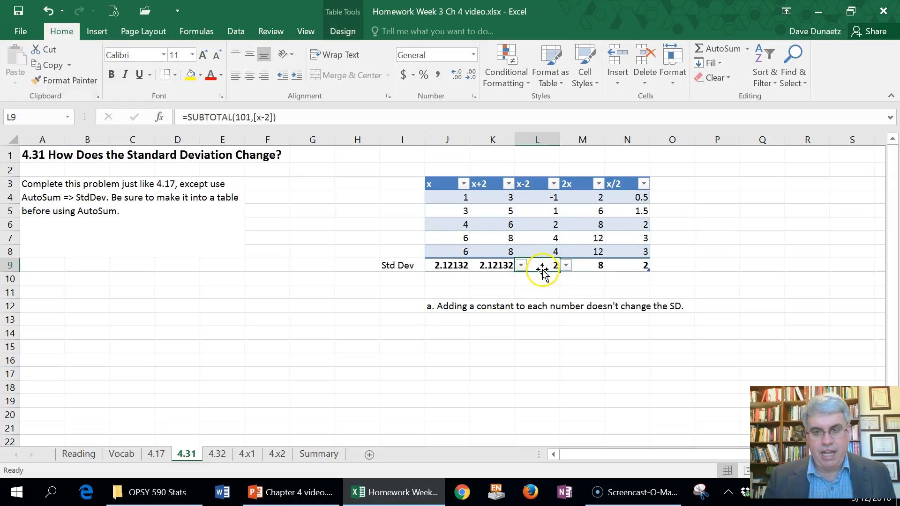
{"action": "left_click", "coordinate": [566, 265]}
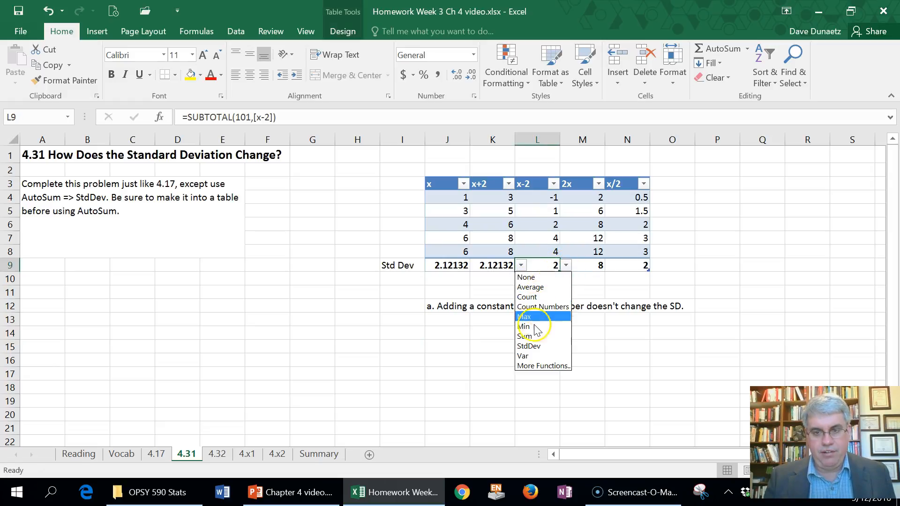
{"action": "left_click", "coordinate": [537, 346]}
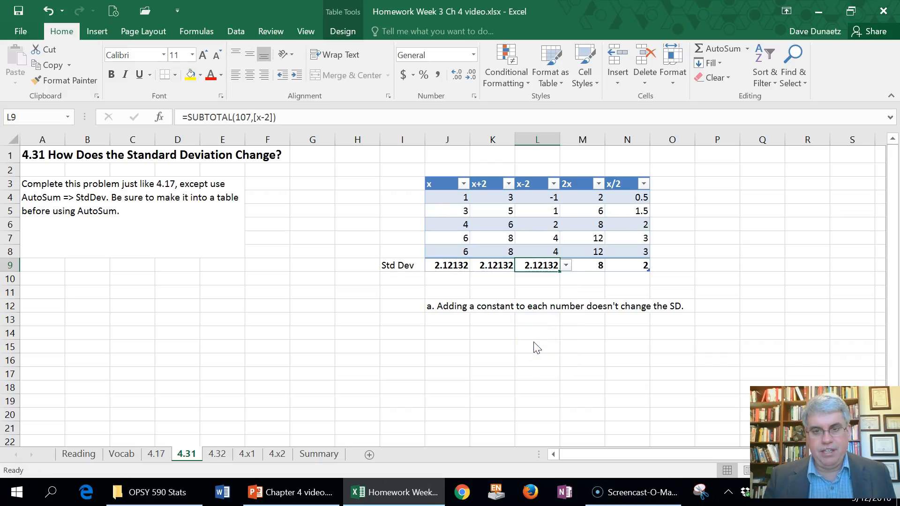
- Enter the answer "b. Subtracting a constant from each number doesn't change the SD." in cell J14
{"action": "left_click", "coordinate": [439, 331]}
{"action": "type", "text": "b. Subt"}
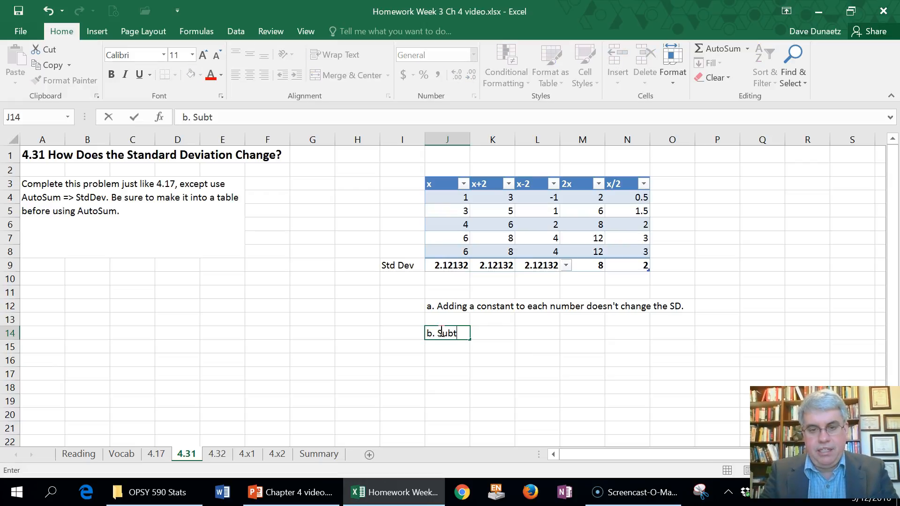
{"action": "type", "text": "racting a"}
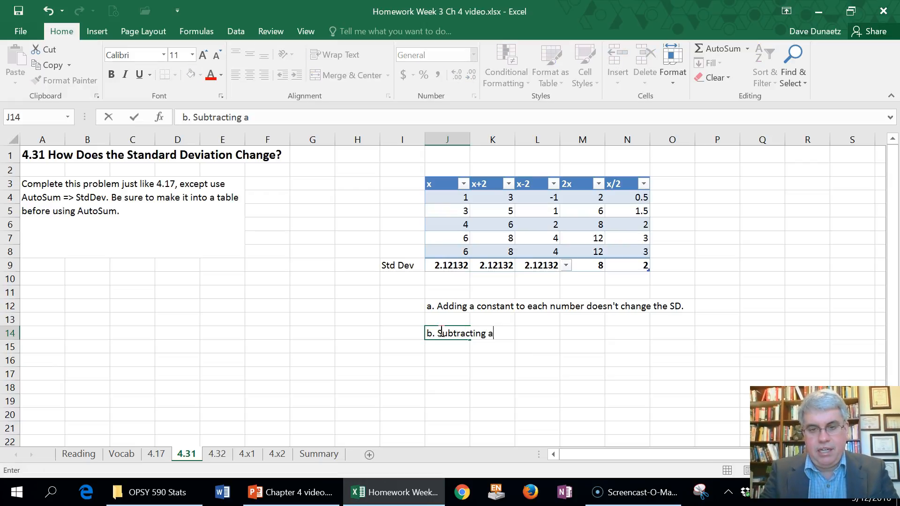
{"action": "type", "text": " constant"}
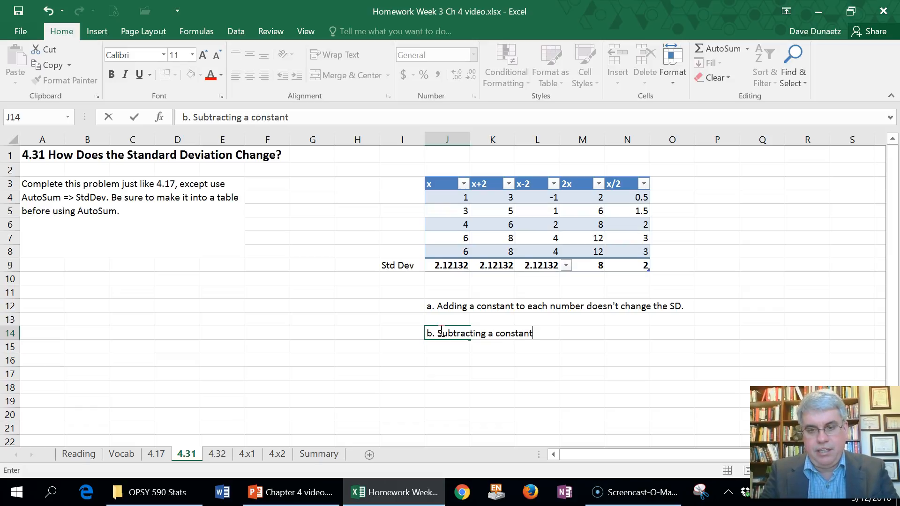
{"action": "type", "text": " from each number doesn't change the SD."}
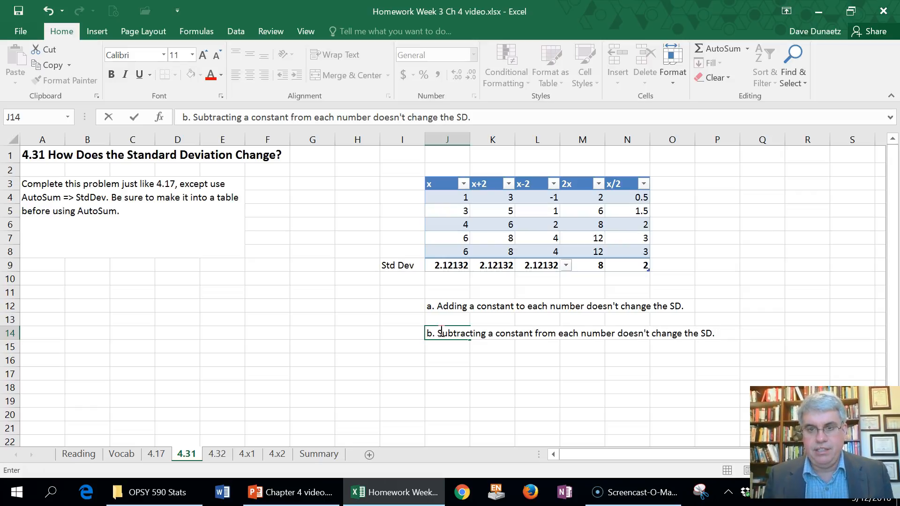
- Switch the 2x column's total in cell M9 to StdDev
{"action": "left_click", "coordinate": [589, 266]}
{"action": "left_click", "coordinate": [611, 266]}
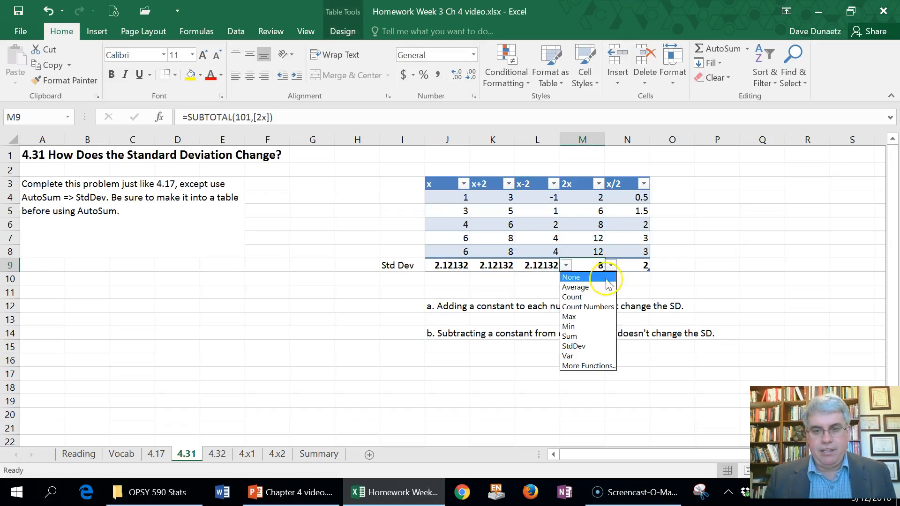
{"action": "left_click", "coordinate": [586, 348]}
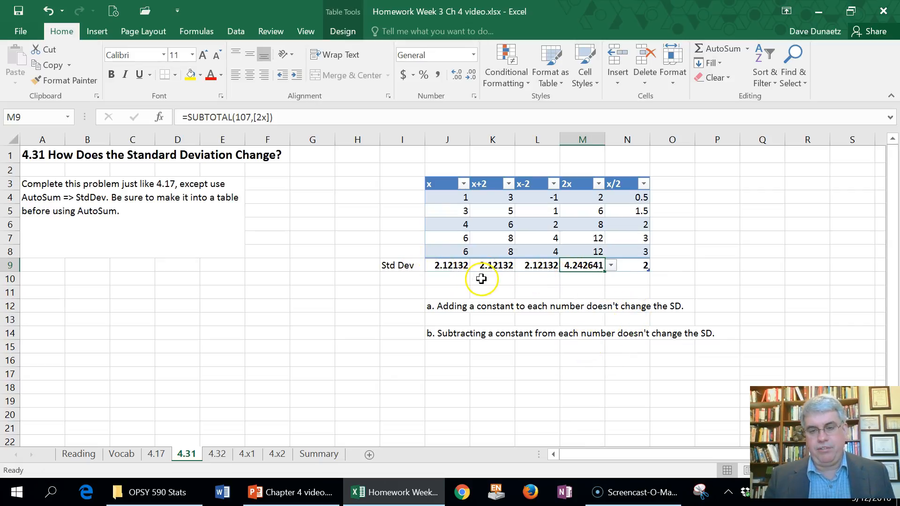
- Enter the answer "c. Multiplying each number by a constant increases the SD by a factor that constant" in cell J16
{"action": "left_click", "coordinate": [439, 359]}
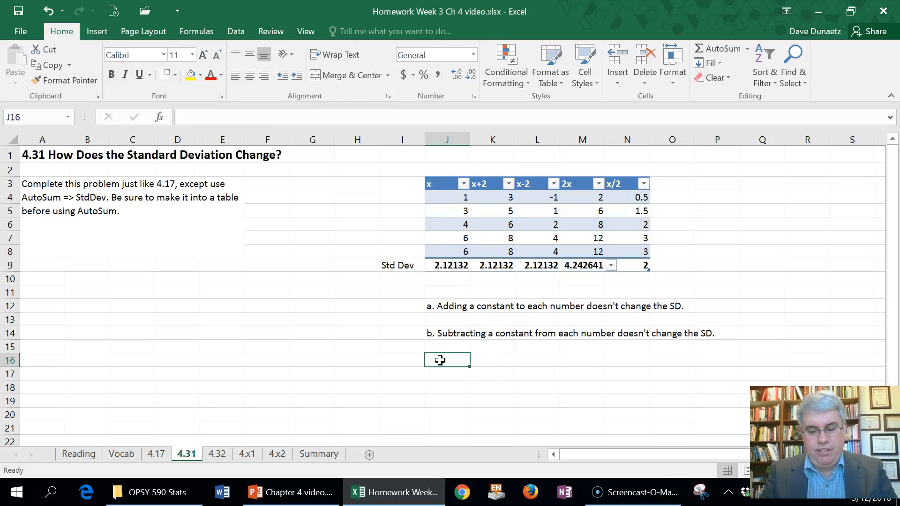
{"action": "type", "text": "c. Multi"}
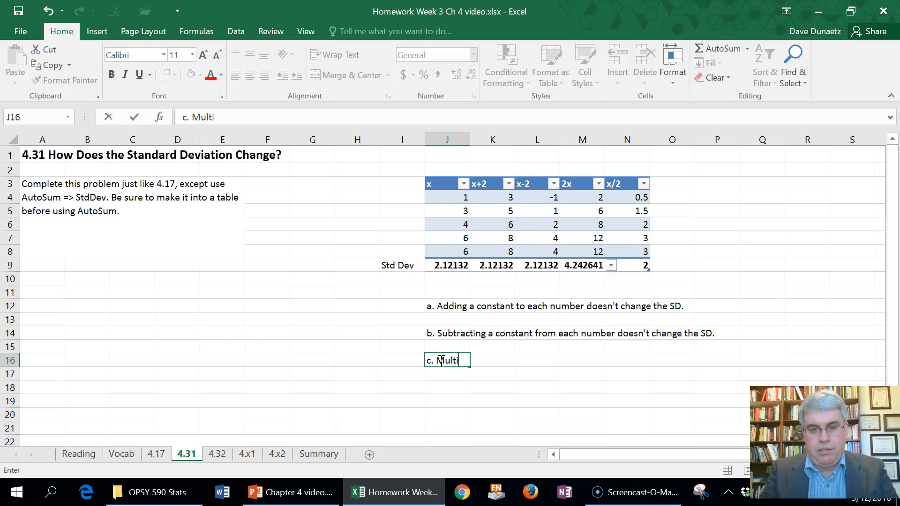
{"action": "type", "text": "plying a constant"}
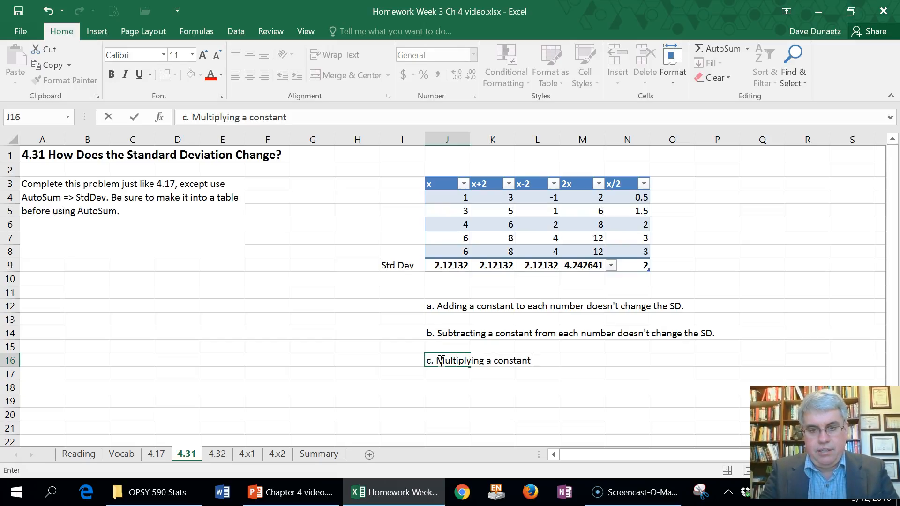
{"action": "key", "text": "BackSpace"}
{"action": "key", "text": "BackSpace"}
{"action": "key", "text": "BackSpace"}
{"action": "key", "text": "BackSpace"}
{"action": "key", "text": "BackSpace"}
{"action": "key", "text": "BackSpace"}
{"action": "key", "text": "BackSpace"}
{"action": "key", "text": "BackSpace"}
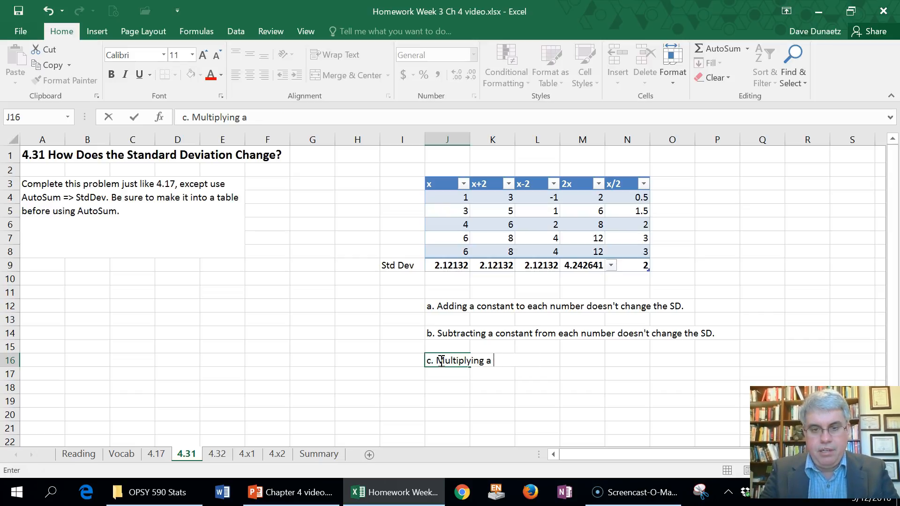
{"action": "key", "text": "BackSpace"}
{"action": "type", "text": "each numbe"}
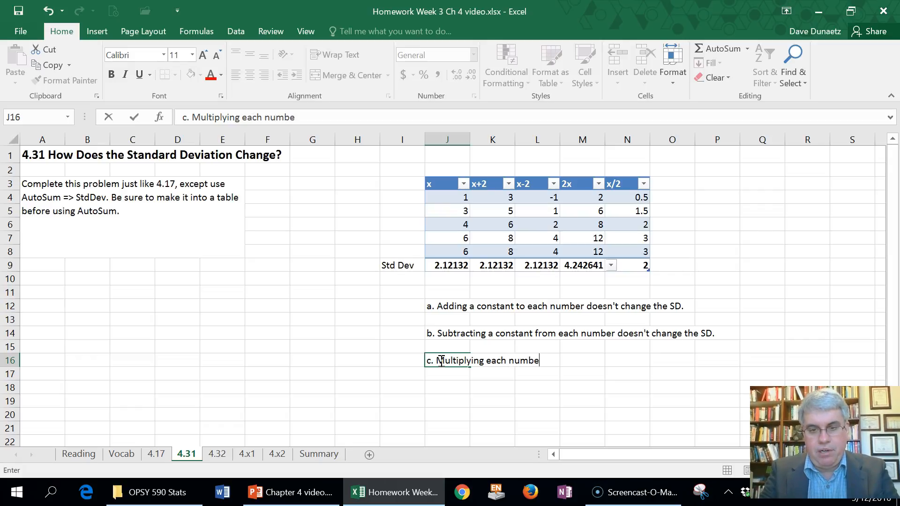
{"action": "type", "text": "r by a constant increa"}
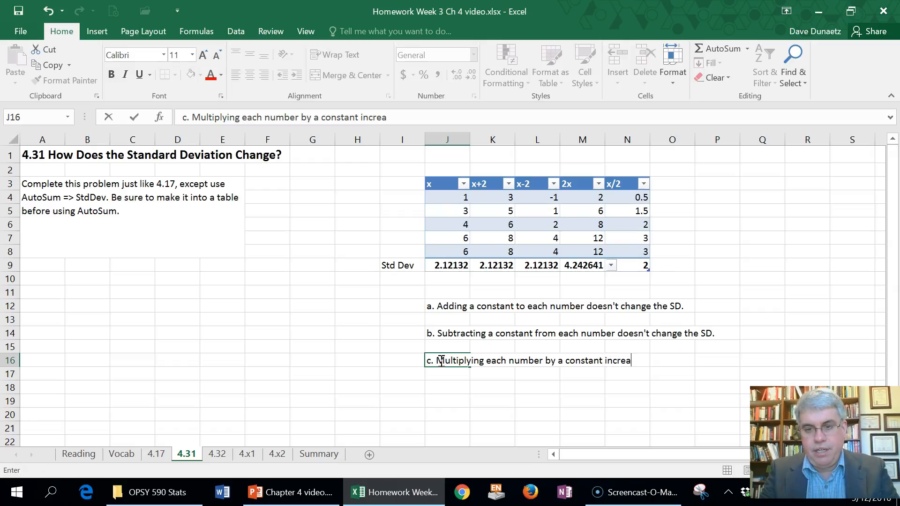
{"action": "type", "text": "ses the SD by "}
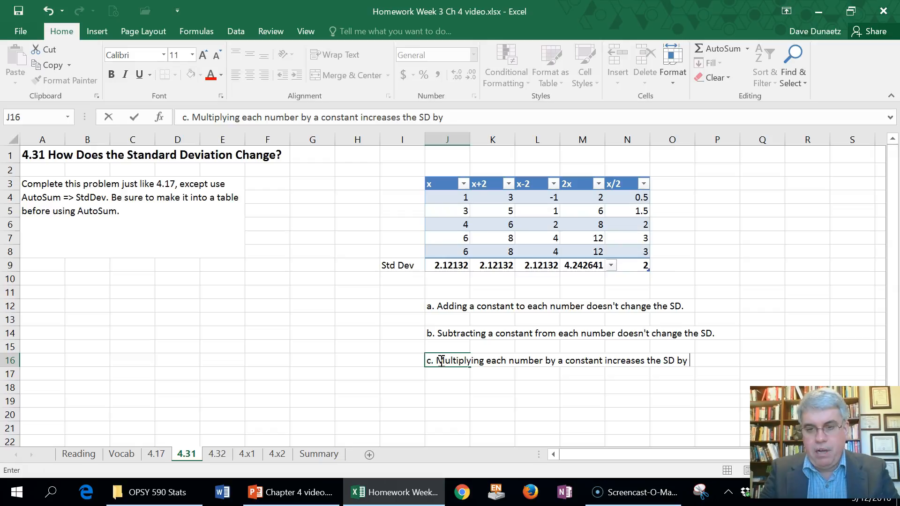
{"action": "type", "text": "a factor that constant"}
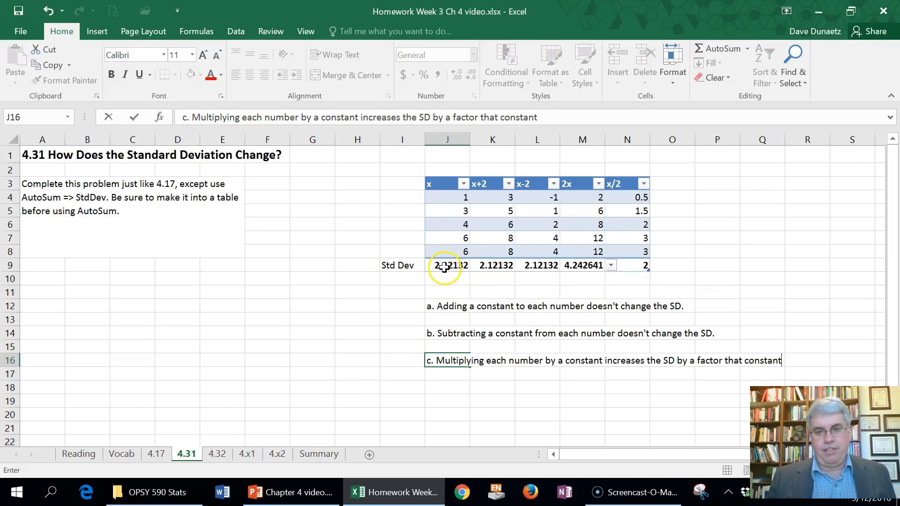
{"action": "left_click", "coordinate": [445, 386]}
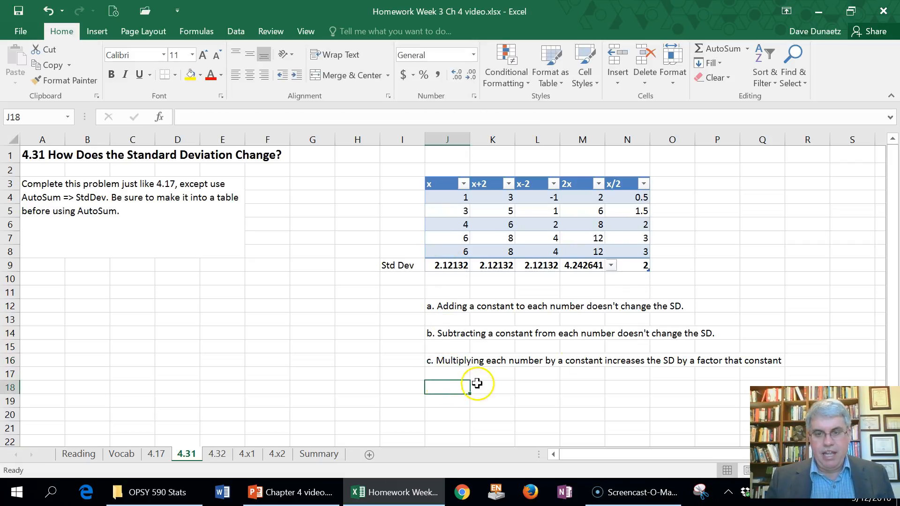
- Switch the x/2 column's total in cell N9 to StdDev
{"action": "left_click", "coordinate": [632, 269]}
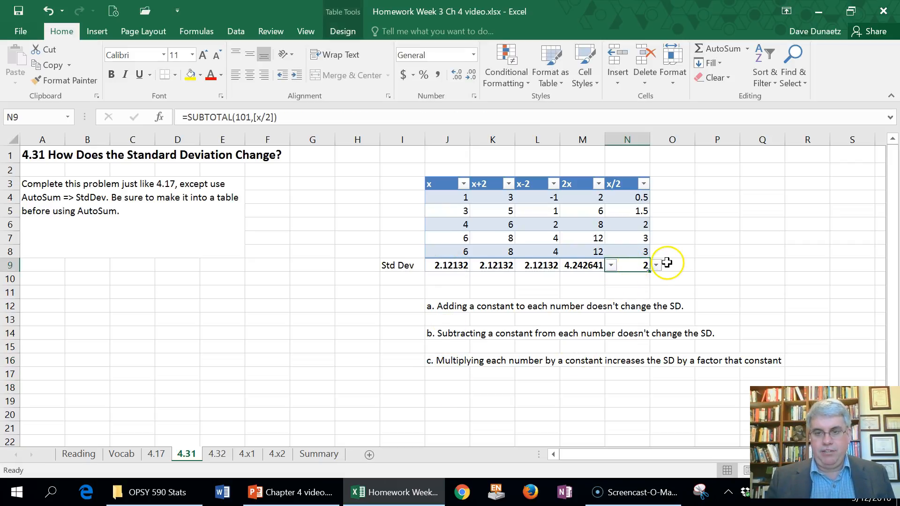
{"action": "left_click", "coordinate": [656, 265]}
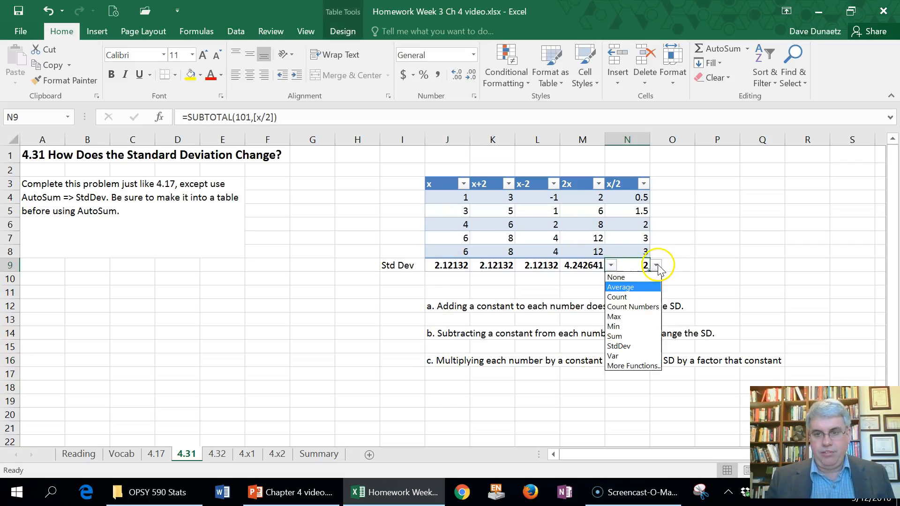
{"action": "left_click", "coordinate": [624, 346]}
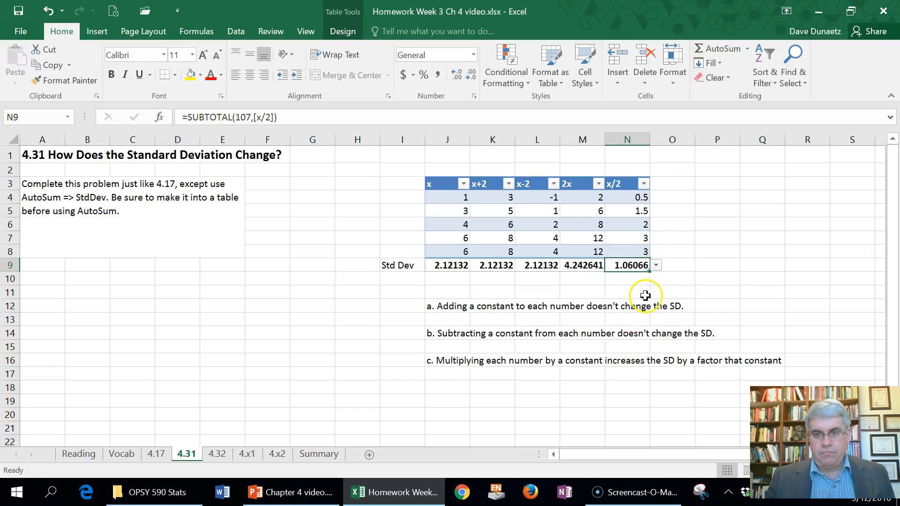
- Enter the answer beginning "d. Dividing each number by a constant decreases the SD by a factor of" in cell J18
{"action": "left_click", "coordinate": [430, 389]}
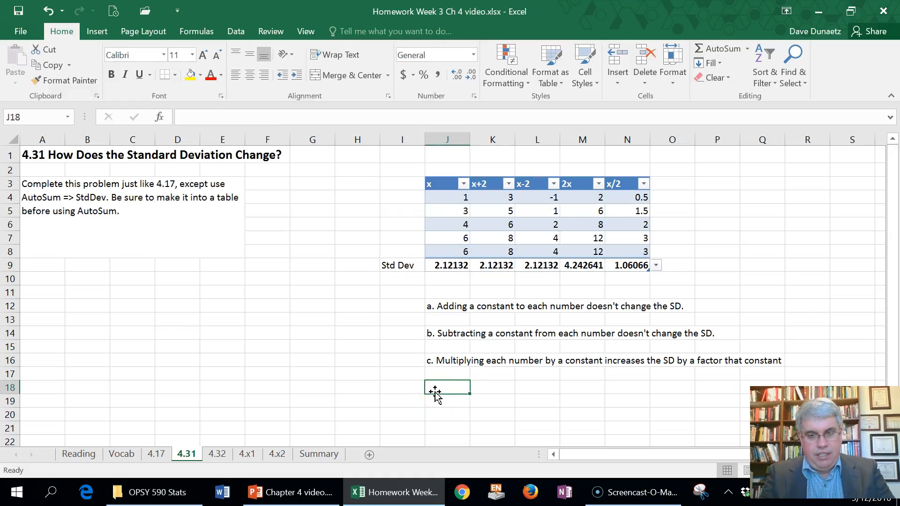
{"action": "type", "text": "d. Dividing each number by a constant dec"}
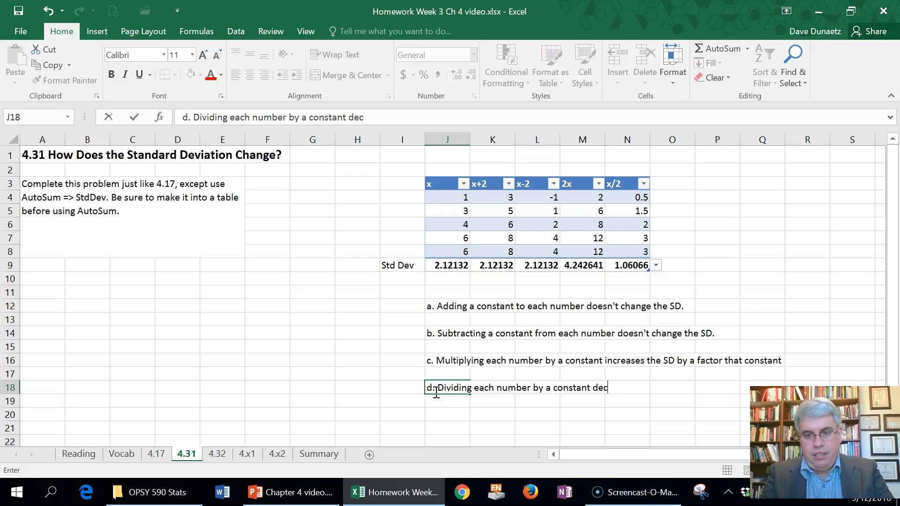
{"action": "type", "text": "reases the "}
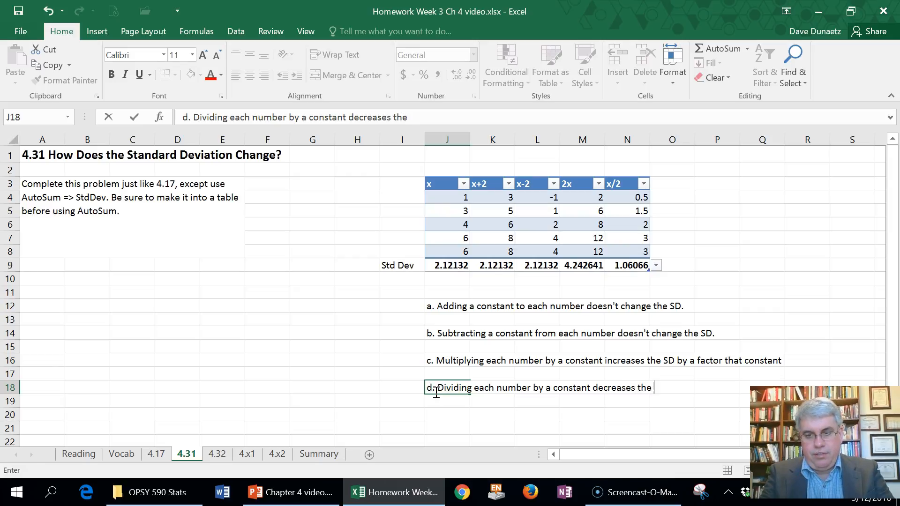
{"action": "type", "text": "SD by a factor of tha"}
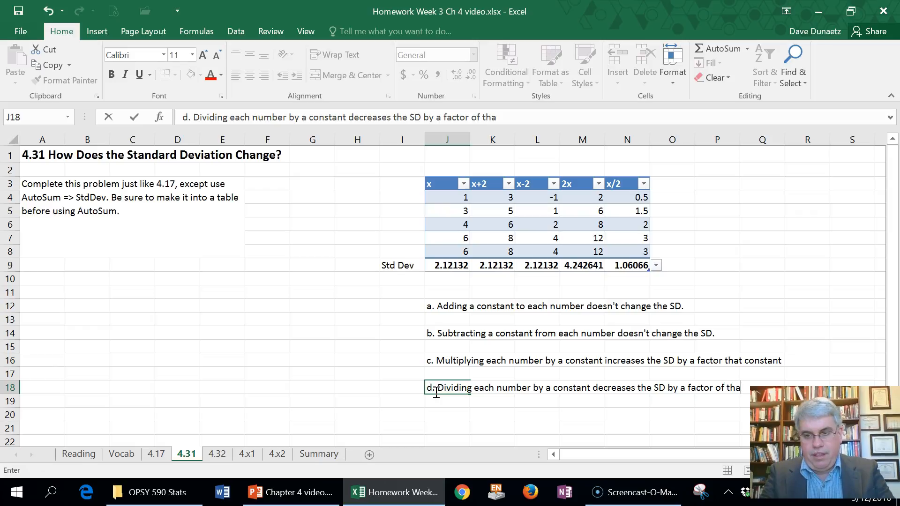